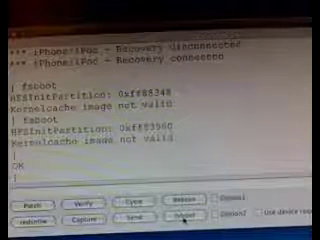
# Step: Run fsboot in Recovery Tool to load the kernel cache and bring the iPod out of recovery
pyautogui.click(185, 219)
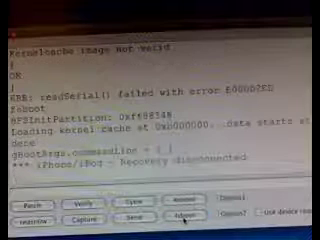